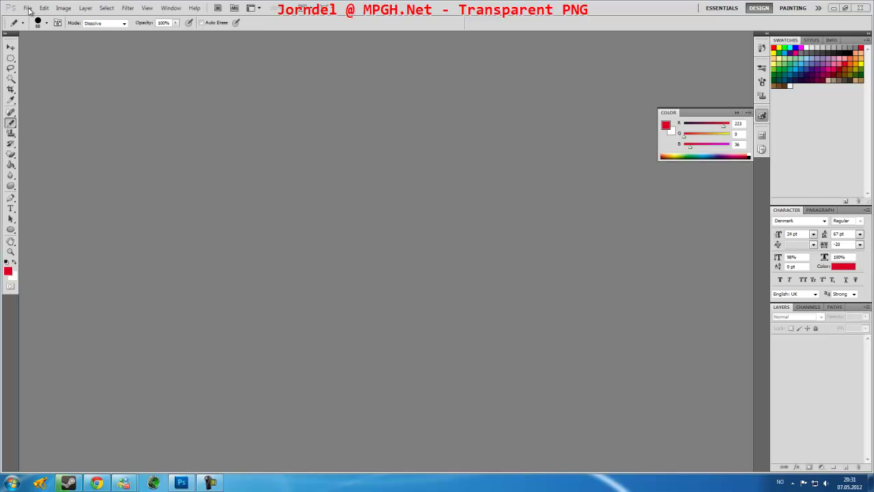
# Open the DotHair overlay tool from the taskbar, then close it again
pyautogui.click(154, 482)
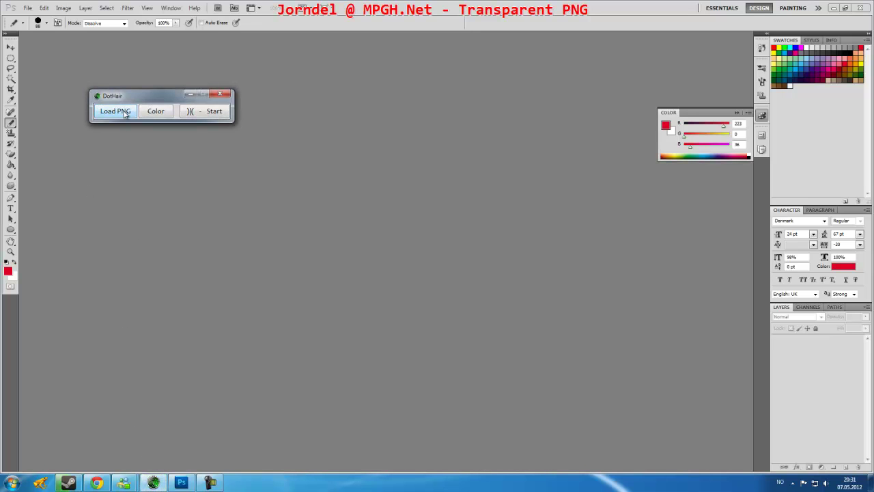
pyautogui.click(219, 95)
# Create a new document via File > New with width and height both 250 pixels
pyautogui.click(29, 8)
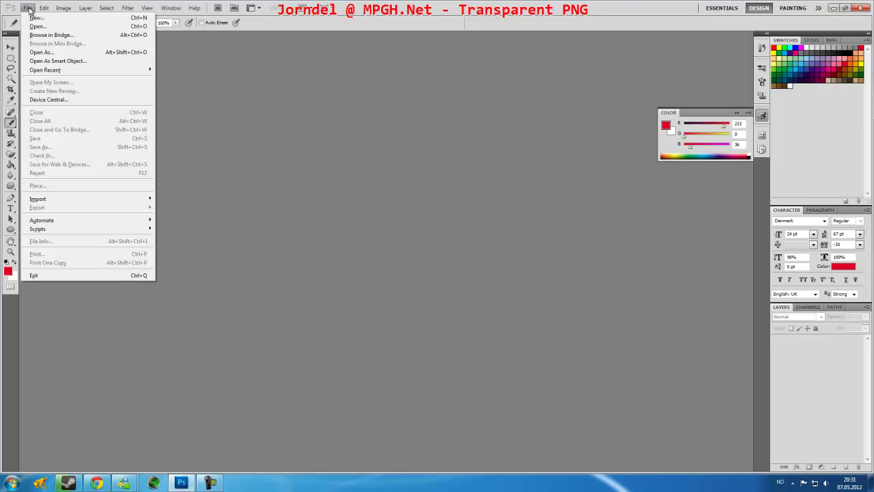
pyautogui.click(35, 17)
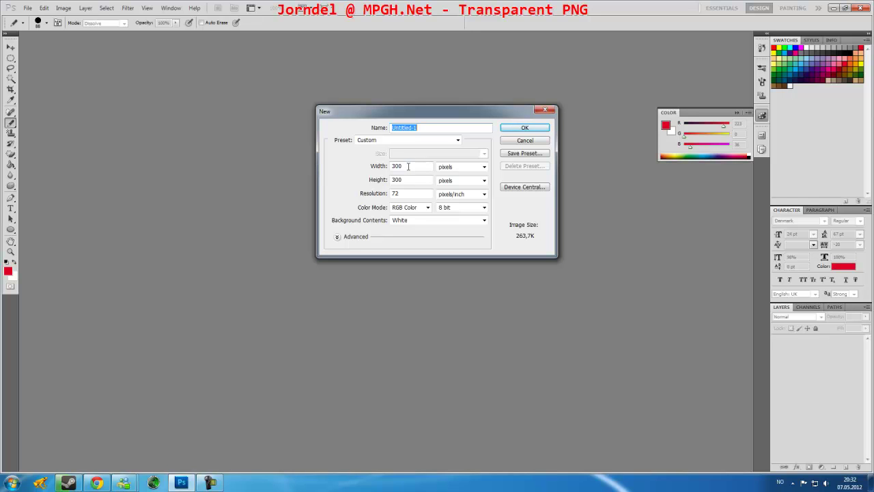
pyautogui.doubleClick(409, 166)
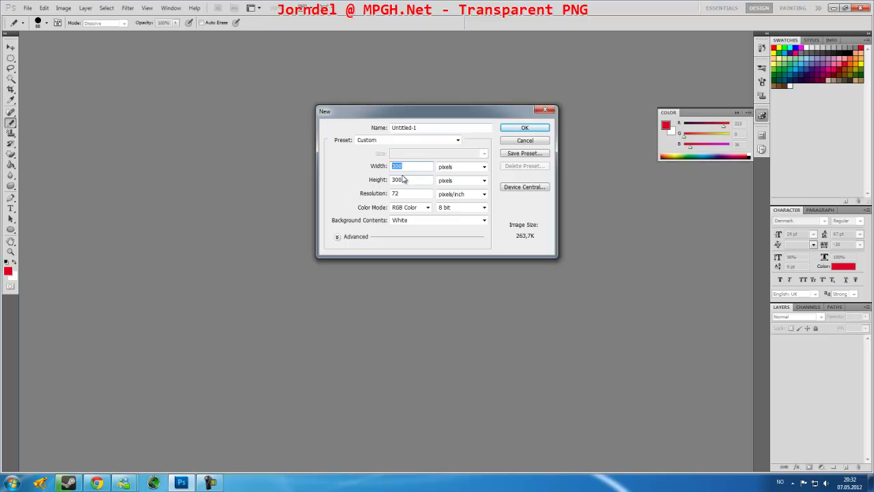
pyautogui.write('250')
pyautogui.press('Tab')
pyautogui.write('250')
pyautogui.press('Return')
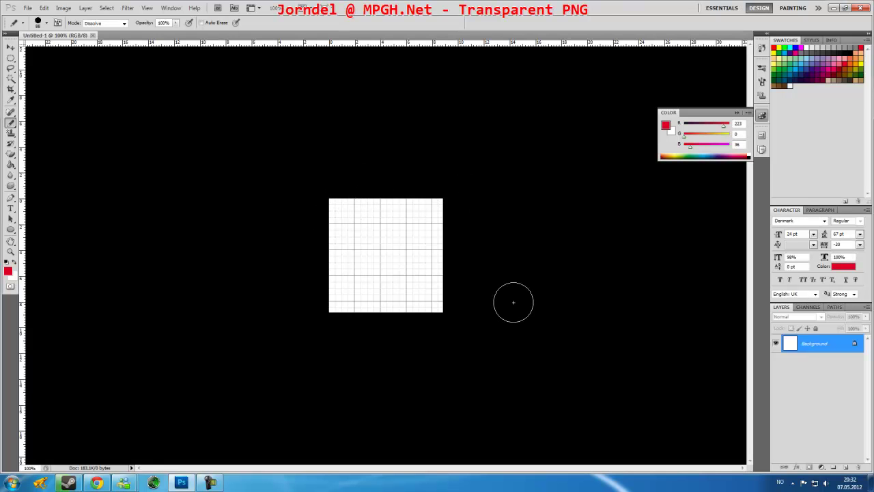
# Fit the canvas to the screen, select all, and drag horizontal and vertical guides crossing at the centre
pyautogui.click(11, 252)
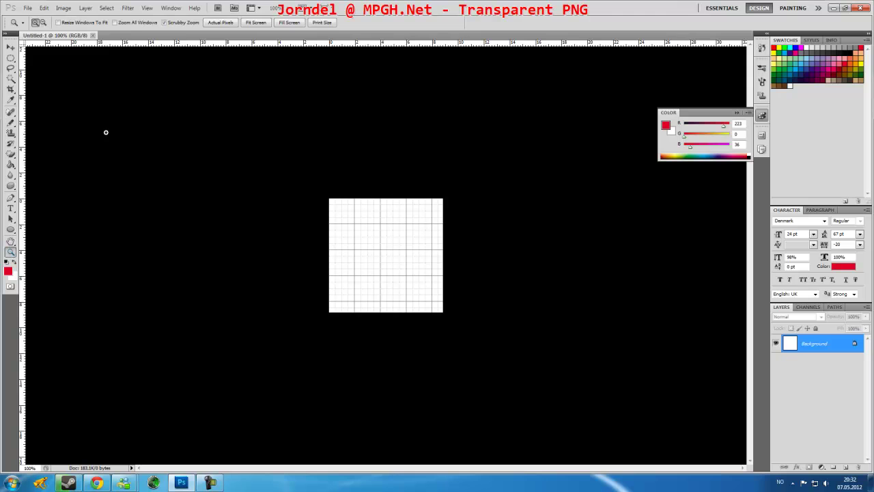
pyautogui.click(251, 23)
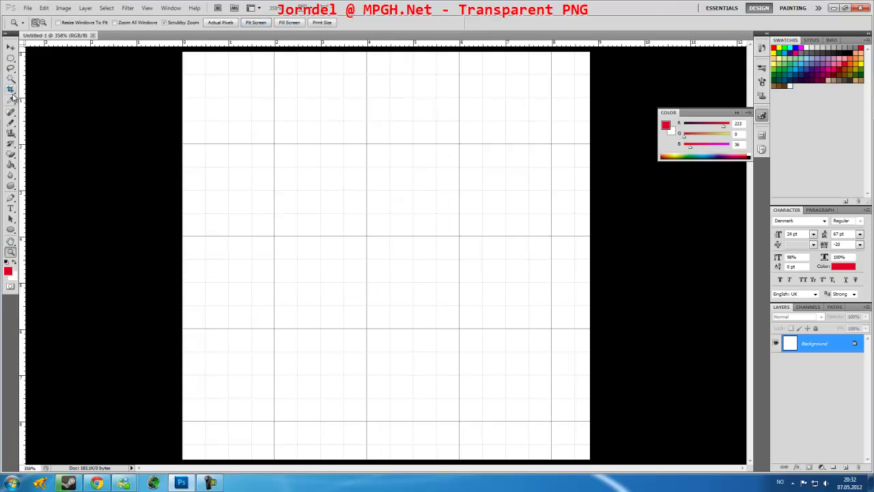
pyautogui.click(11, 47)
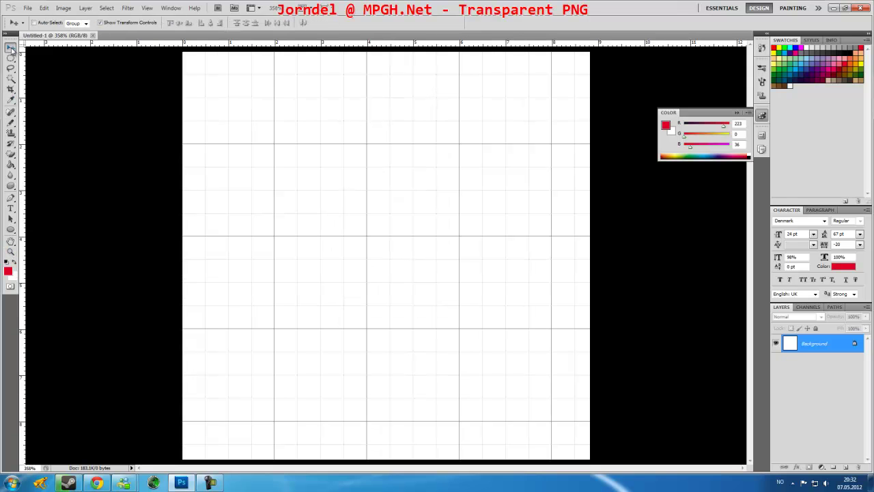
pyautogui.hotkey('ctrl', 'a')
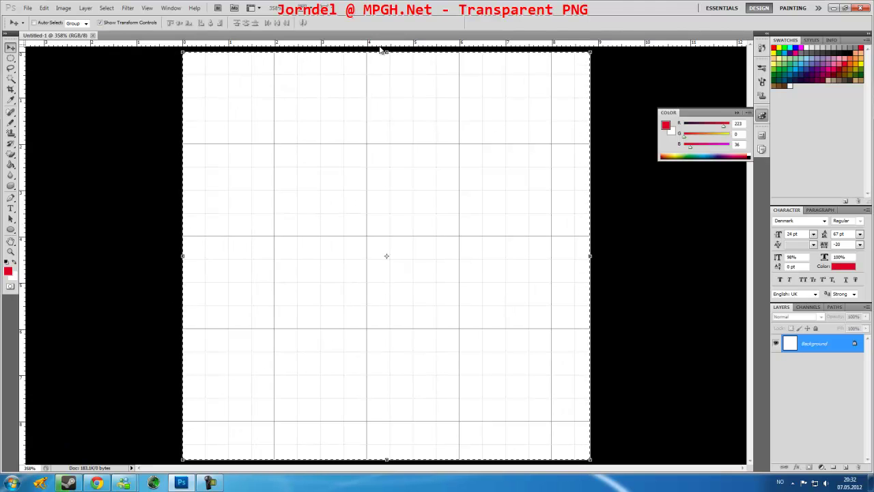
pyautogui.moveTo(390, 122); pyautogui.dragTo(397, 258)
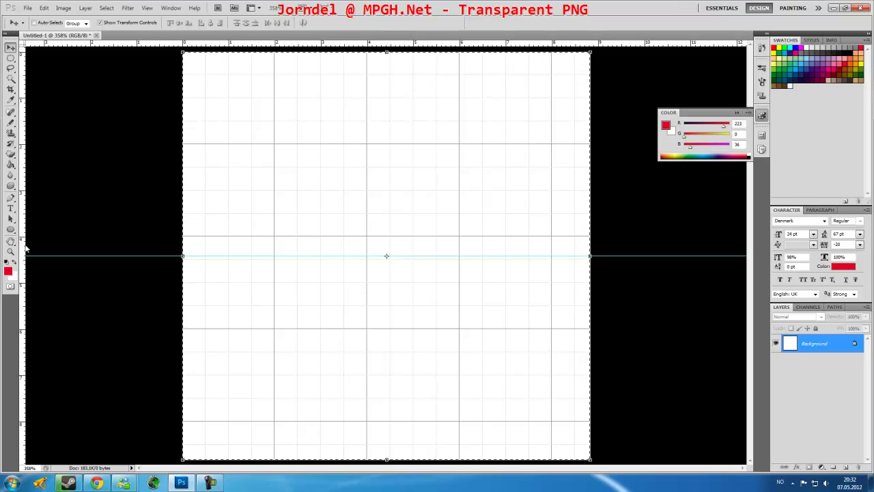
pyautogui.moveTo(23, 248); pyautogui.dragTo(390, 268)
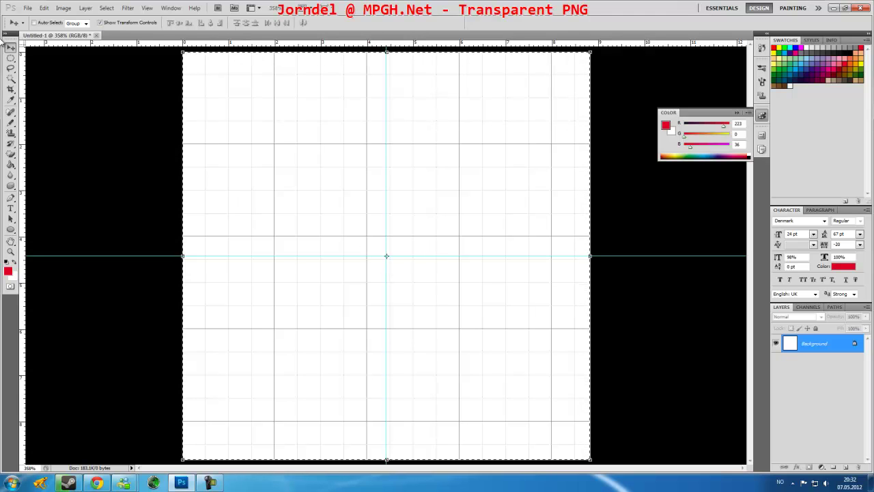
# Add a new transparent Layer 1 and delete the white Background layer
pyautogui.click(846, 467)
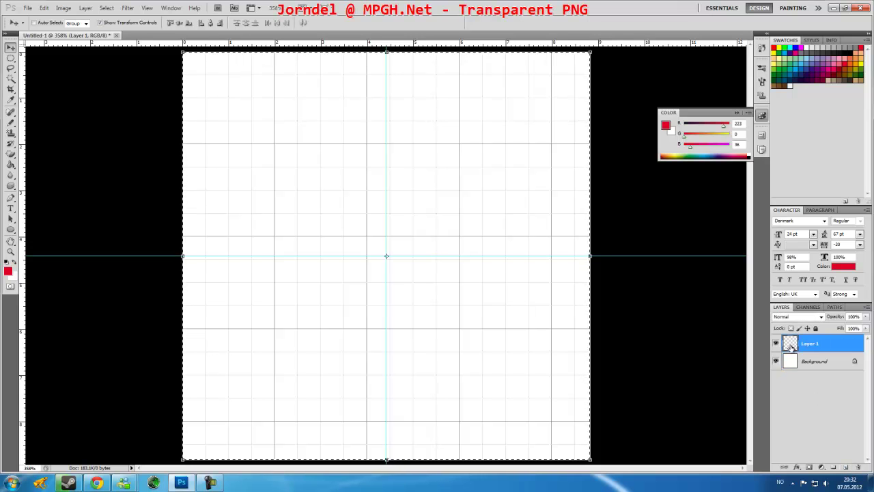
pyautogui.click(822, 360)
pyautogui.moveTo(821, 360); pyautogui.dragTo(859, 467)
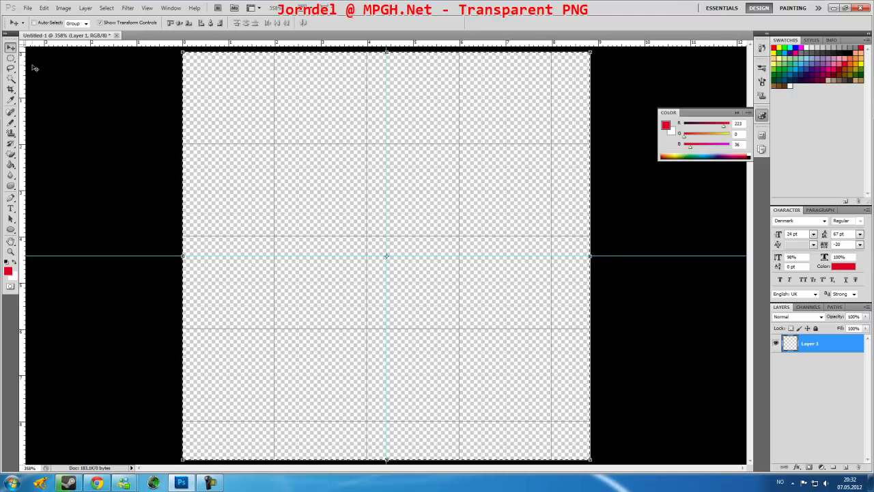
pyautogui.click(11, 123)
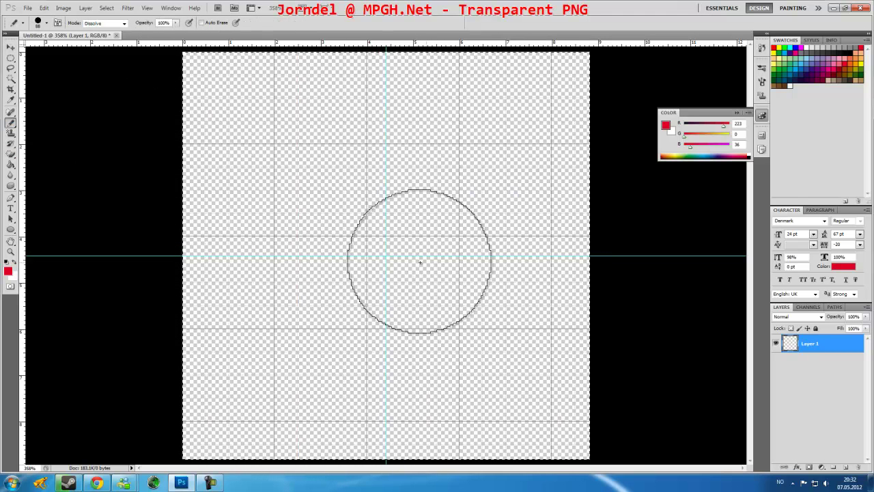
# Pick pure red 255/0/0 and stamp a pencil dot at the canvas centre, viewing at 100%
pyautogui.click(774, 48)
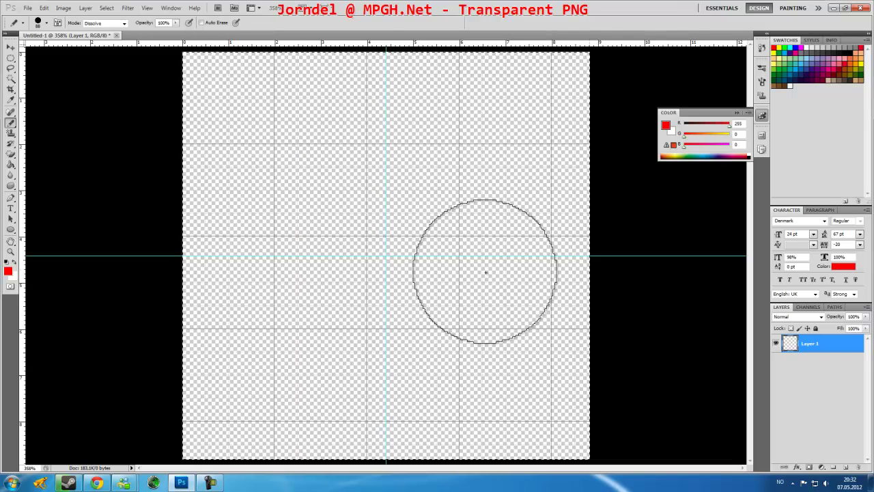
pyautogui.click(386, 255)
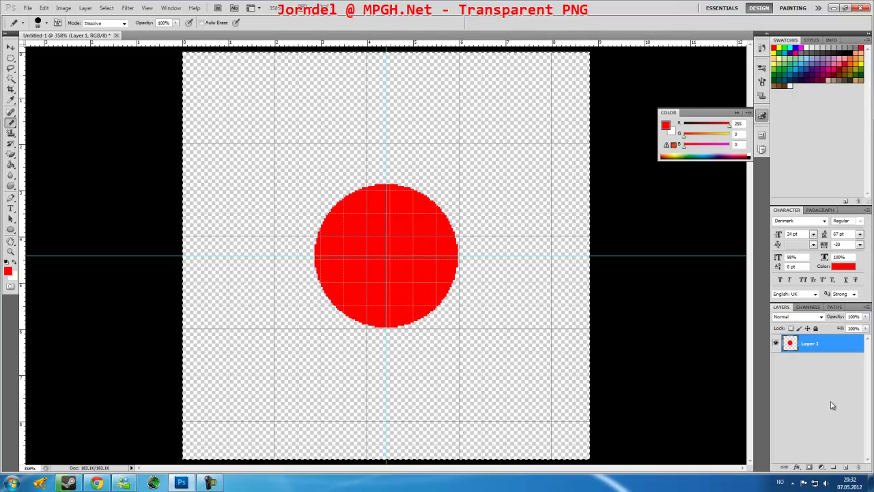
pyautogui.hotkey('ctrl', '1')
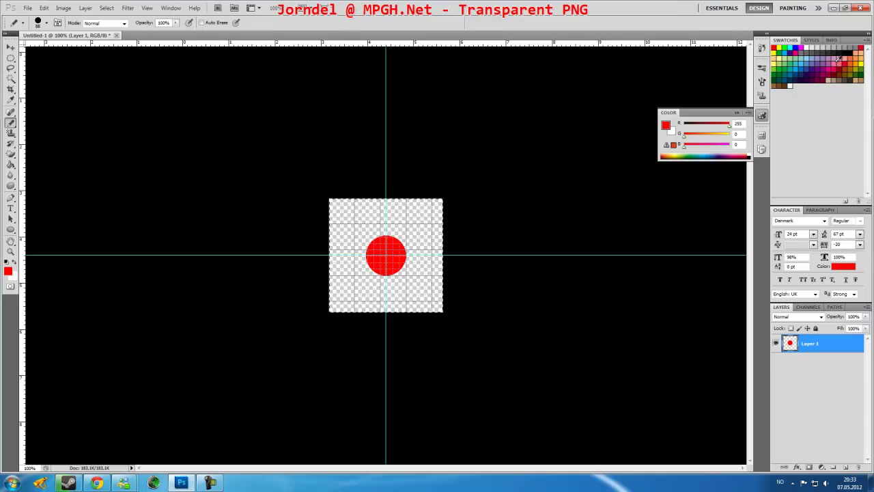
# Add Layer 2, paint it entirely cyan, and move it below the red-dot layer
pyautogui.click(847, 468)
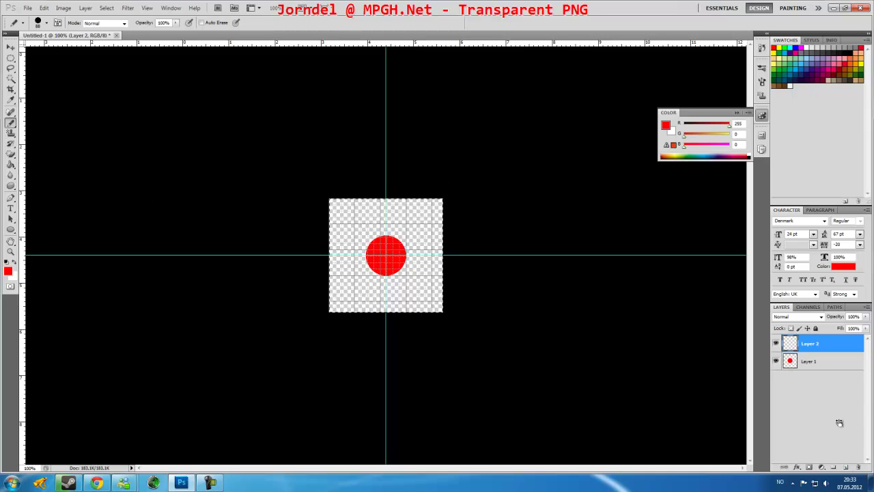
pyautogui.click(796, 47)
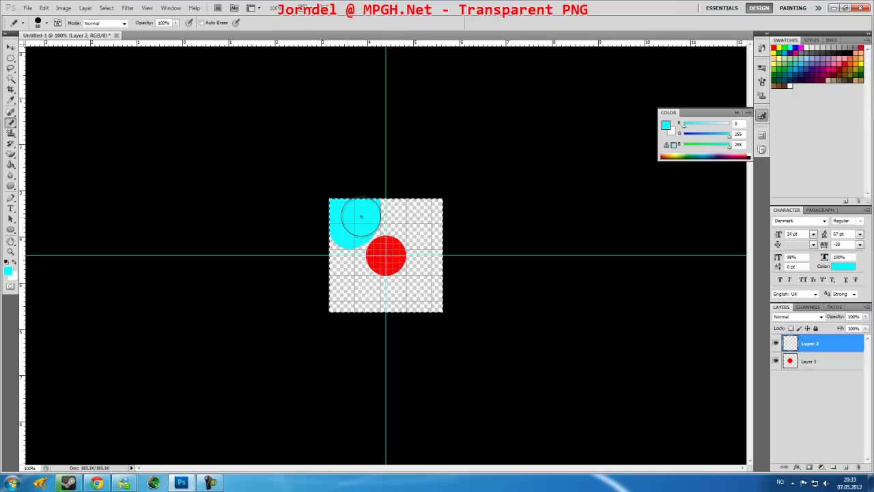
pyautogui.moveTo(468, 222)
pyautogui.mouseDown()
pyautogui.moveTo(449, 278)
pyautogui.moveTo(331, 312)
pyautogui.mouseUp()
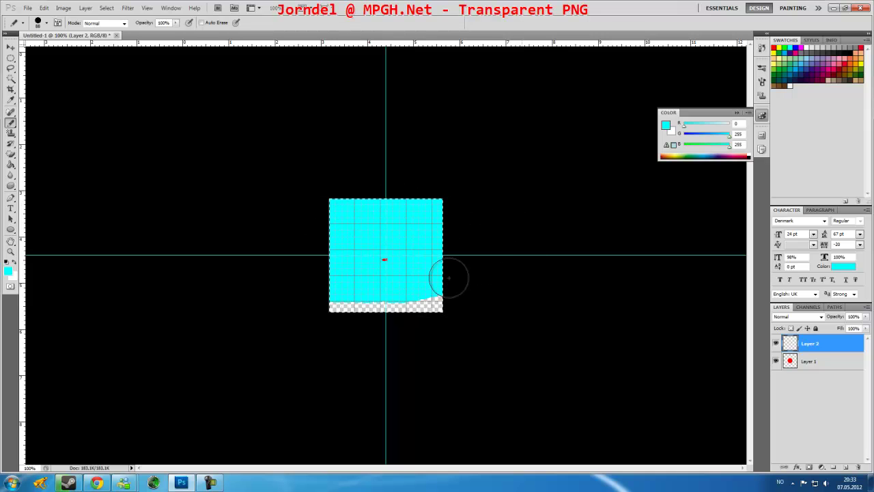
pyautogui.moveTo(810, 344); pyautogui.dragTo(810, 370)
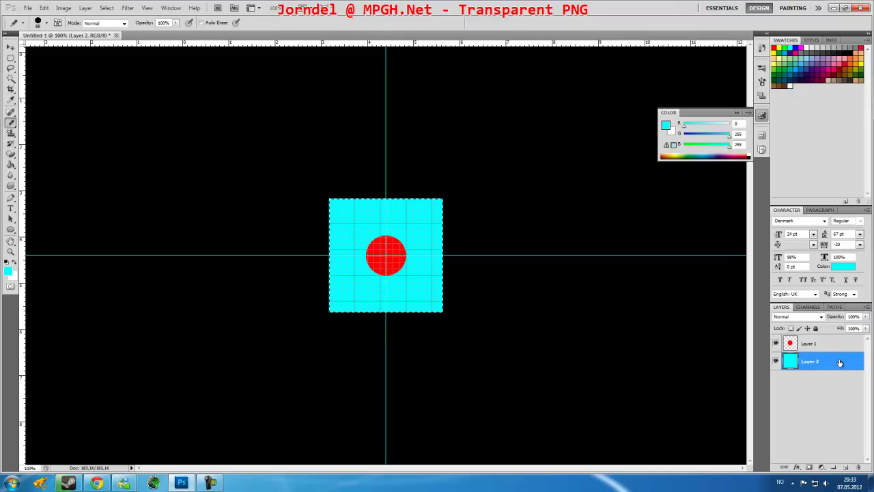
# Set the cyan Layer 2 to 30% opacity and 60% fill
pyautogui.moveTo(866, 319); pyautogui.dragTo(864, 327)
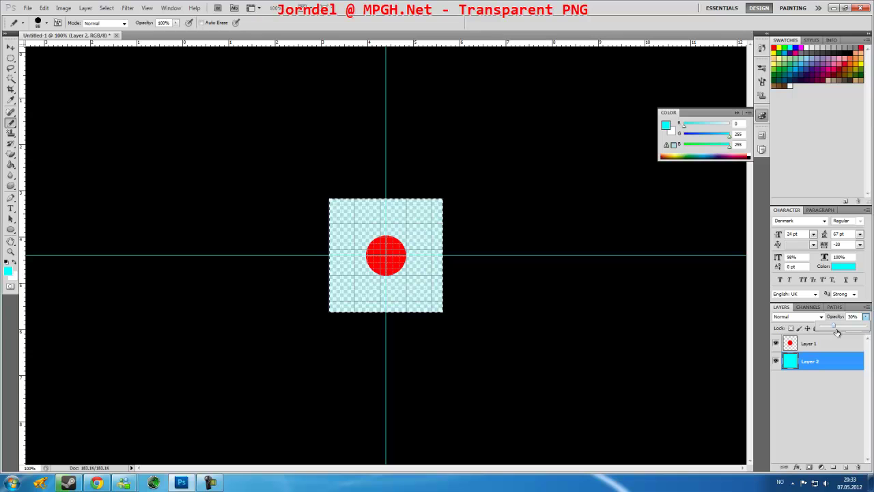
pyautogui.click(835, 428)
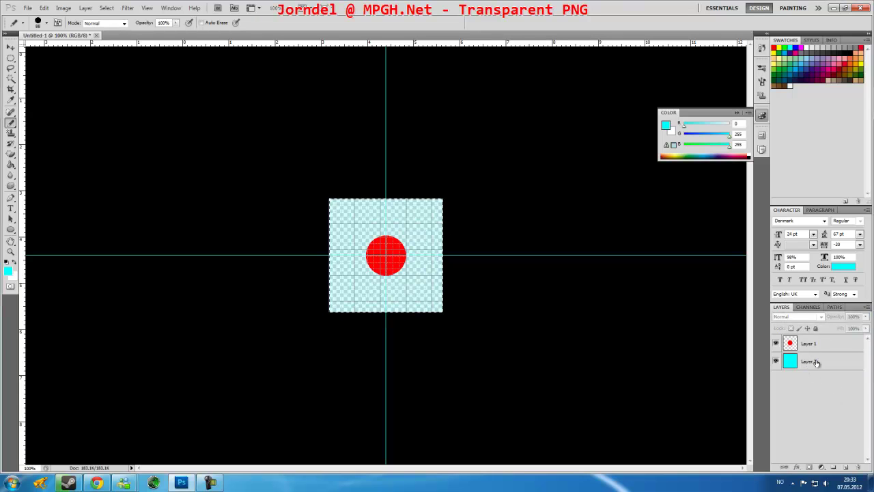
pyautogui.click(817, 362)
pyautogui.moveTo(866, 328); pyautogui.dragTo(847, 343)
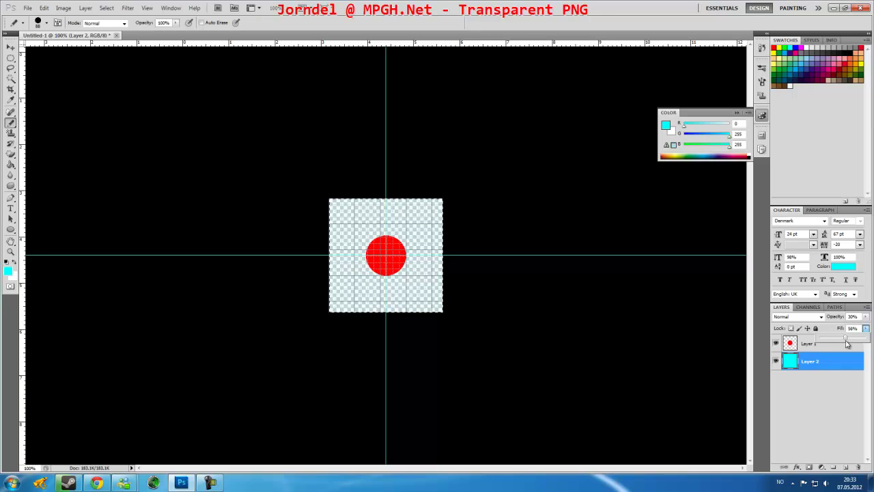
pyautogui.click(846, 414)
pyautogui.click(28, 8)
pyautogui.click(54, 147)
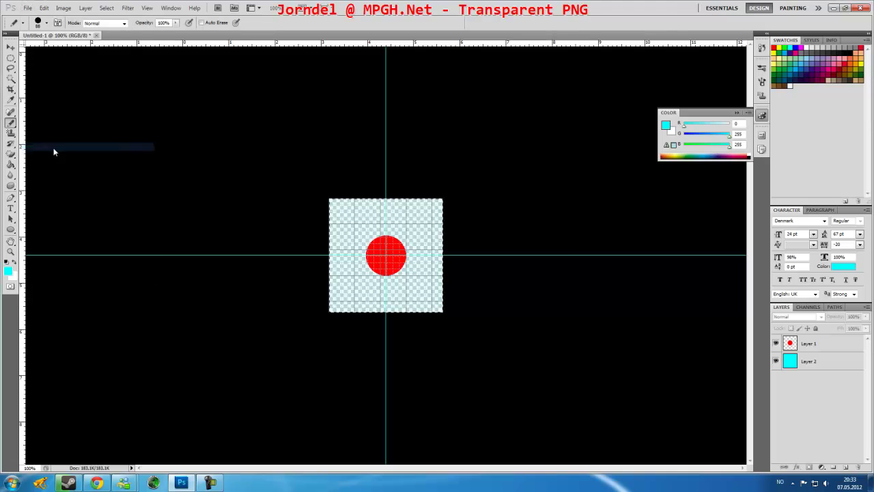
# Save as PNG named Untitled-1, replacing the existing file and accepting the PNG options
pyautogui.click(430, 239)
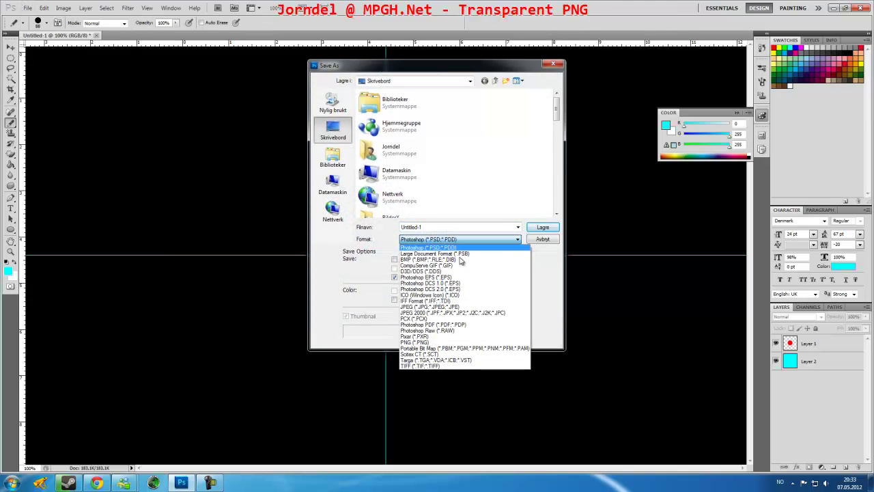
pyautogui.click(432, 343)
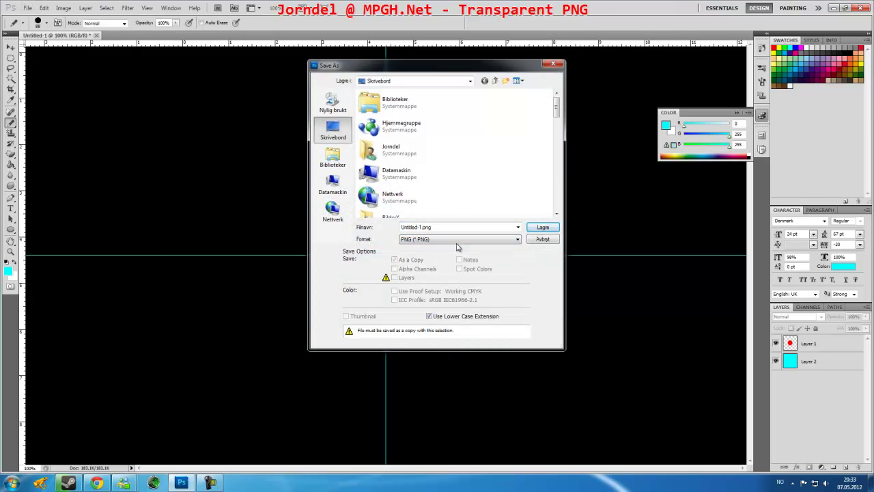
pyautogui.doubleClick(418, 226)
pyautogui.click(543, 227)
pyautogui.click(435, 181)
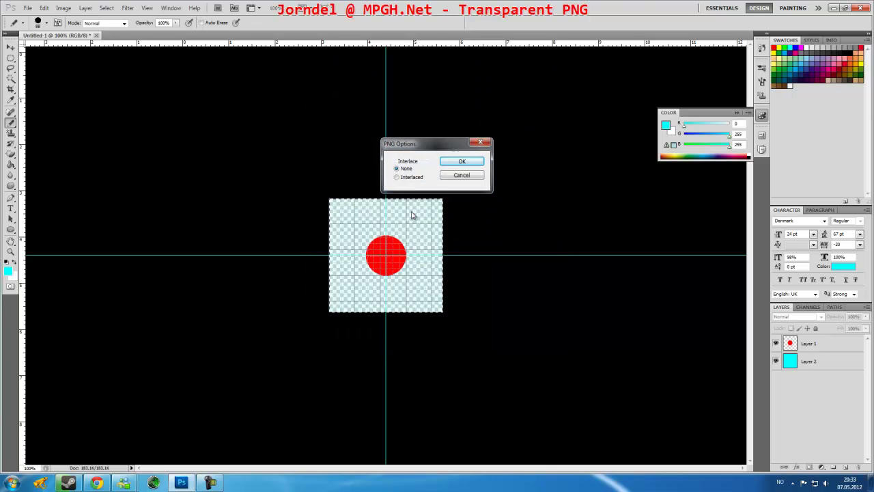
pyautogui.click(456, 163)
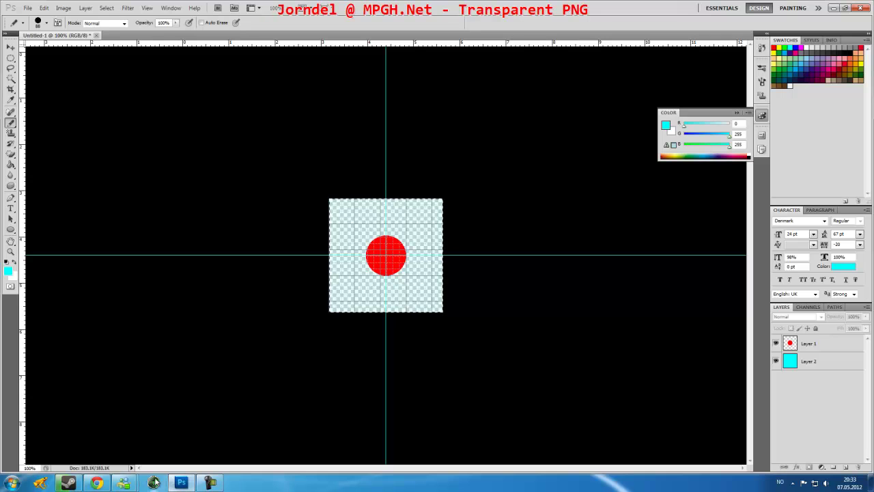
pyautogui.click(155, 483)
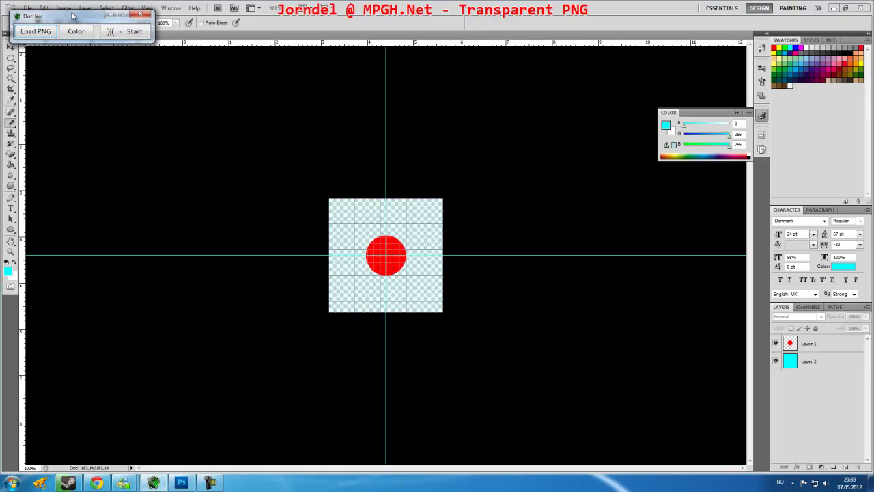
pyautogui.moveTo(69, 19); pyautogui.dragTo(305, 198)
pyautogui.click(273, 206)
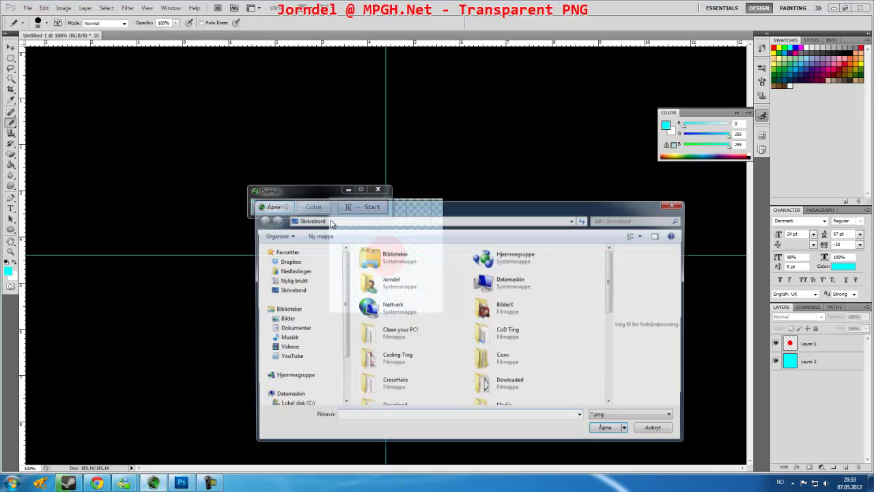
pyautogui.scroll(-5, 412, 355)
pyautogui.click(383, 395)
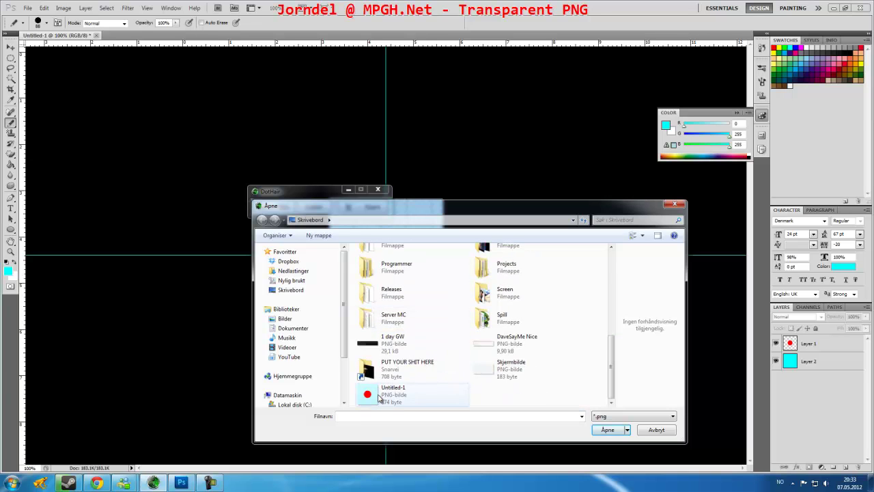
pyautogui.click(608, 430)
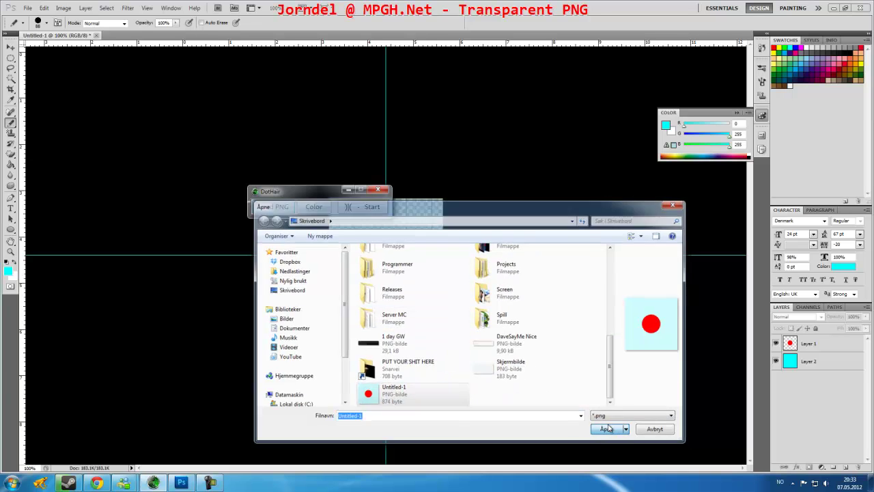
pyautogui.click(362, 207)
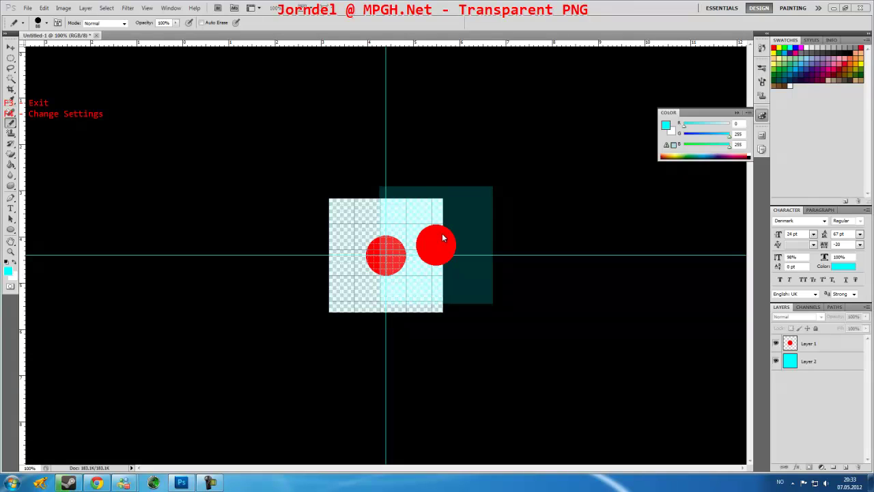
pyautogui.click(834, 7)
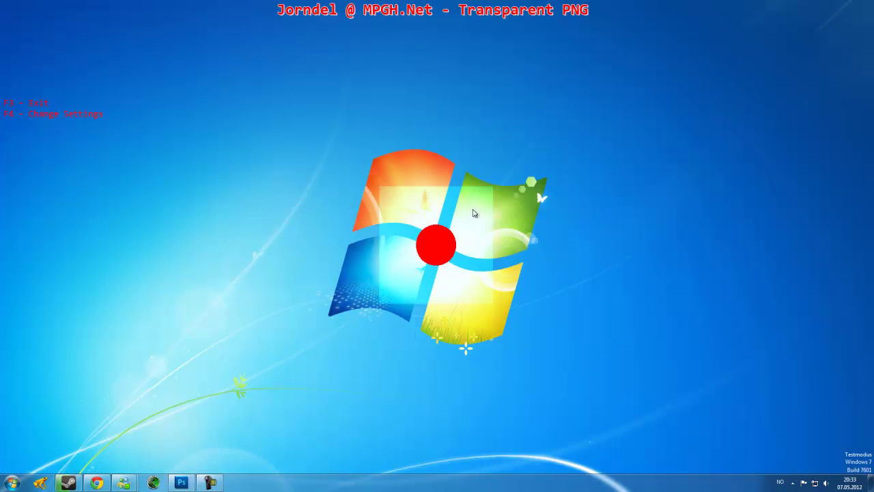
pyautogui.moveTo(174, 477)
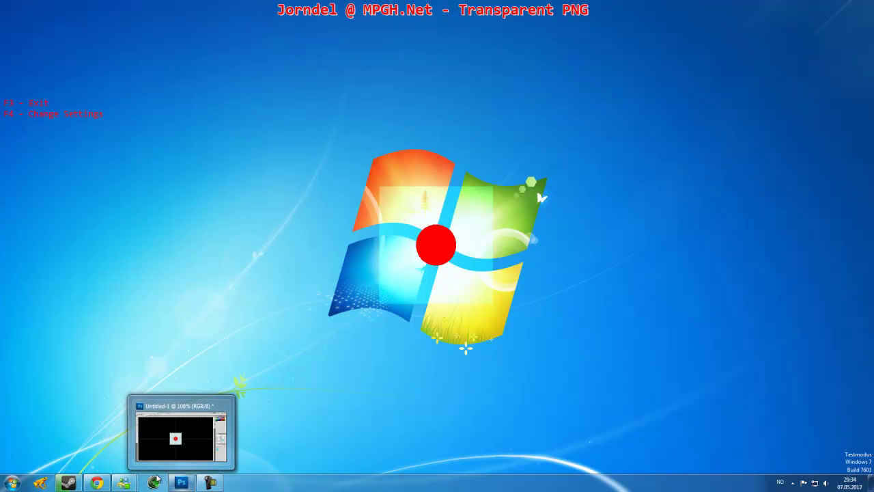
pyautogui.click(180, 483)
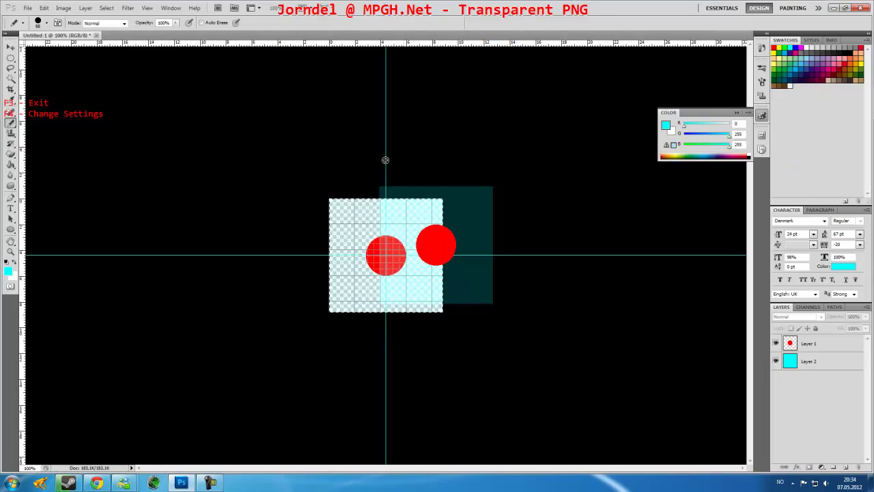
pyautogui.press('F3')
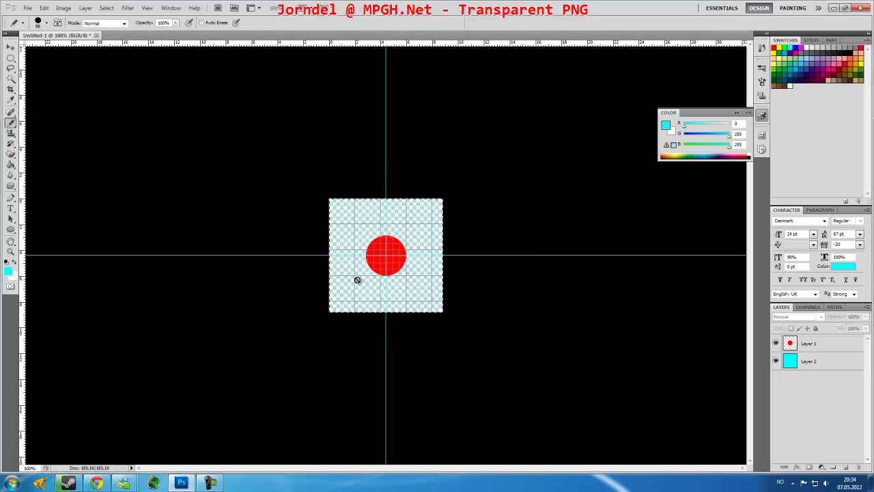
# Set the red dot's Layer 1 to 36% opacity and 66% fill
pyautogui.click(819, 344)
pyautogui.click(866, 317)
pyautogui.moveTo(866, 329)
pyautogui.mouseDown()
pyautogui.moveTo(834, 329)
pyautogui.moveTo(850, 329)
pyautogui.moveTo(837, 329)
pyautogui.moveTo(853, 340)
pyautogui.mouseUp()
pyautogui.click(866, 329)
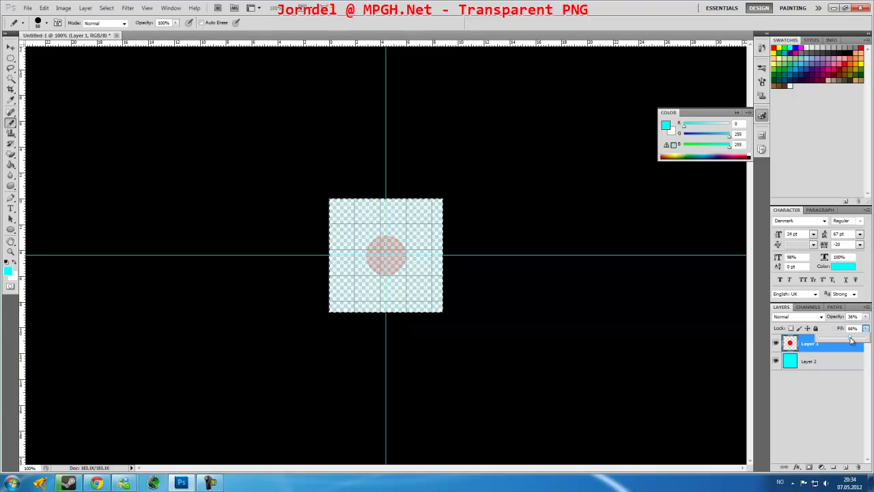
# Resave the image as PNG over Untitled-1.png, confirming the replacement and PNG options
pyautogui.click(28, 8)
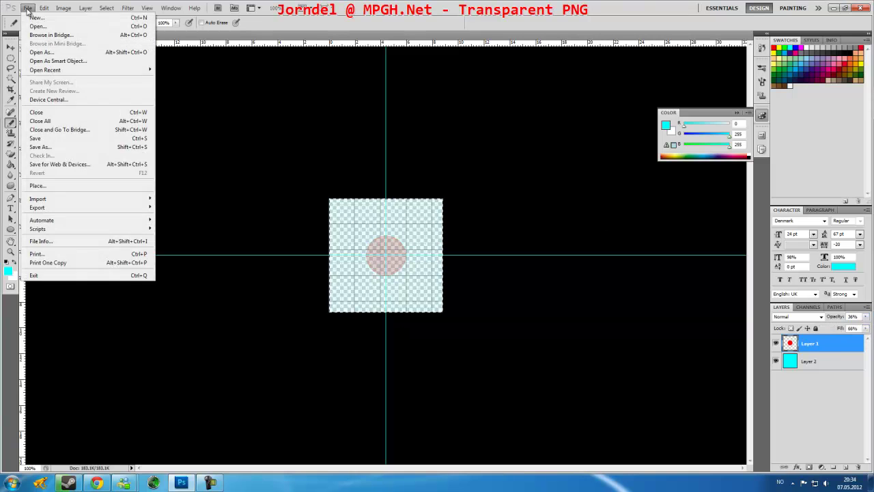
pyautogui.click(54, 146)
pyautogui.click(454, 238)
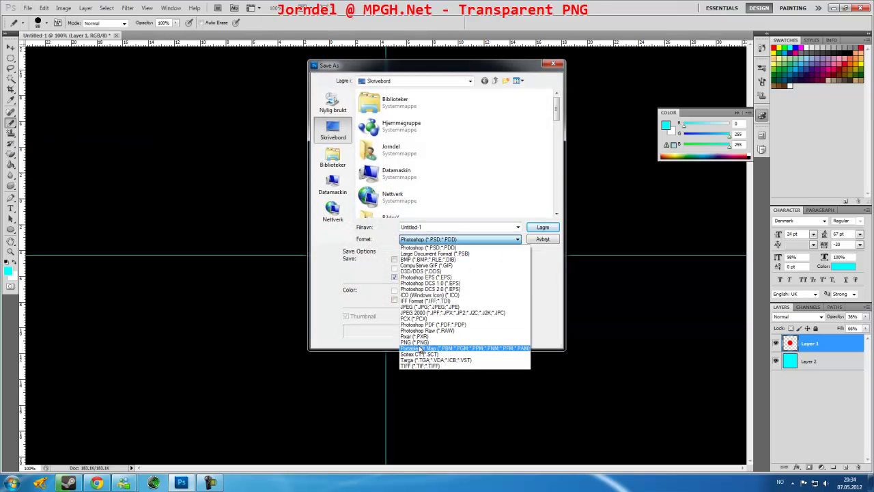
pyautogui.click(418, 345)
pyautogui.scroll(-10, 408, 202)
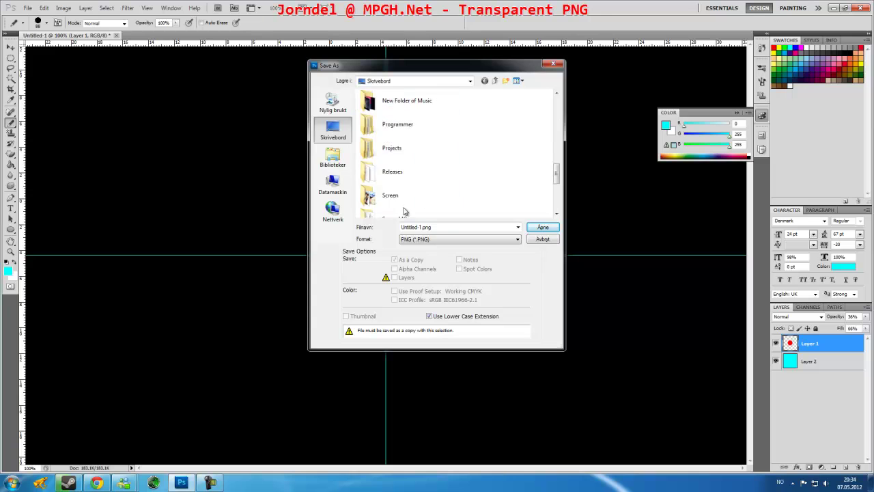
pyautogui.doubleClick(405, 206)
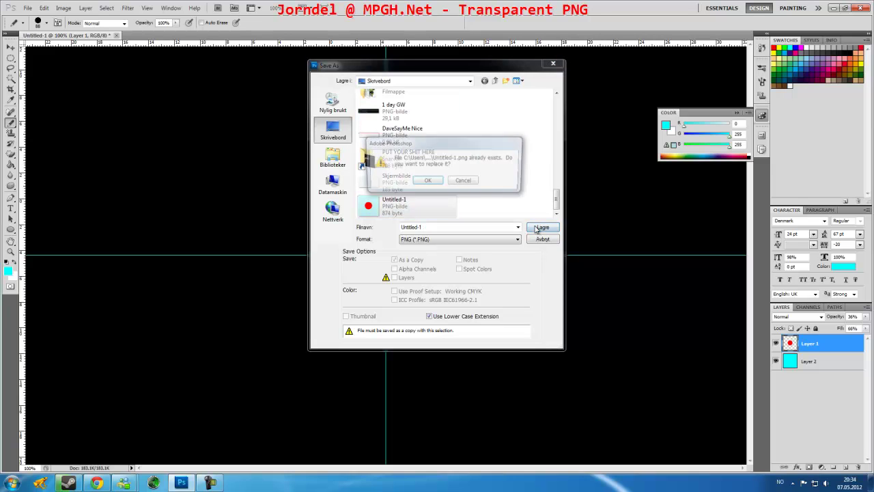
pyautogui.click(427, 183)
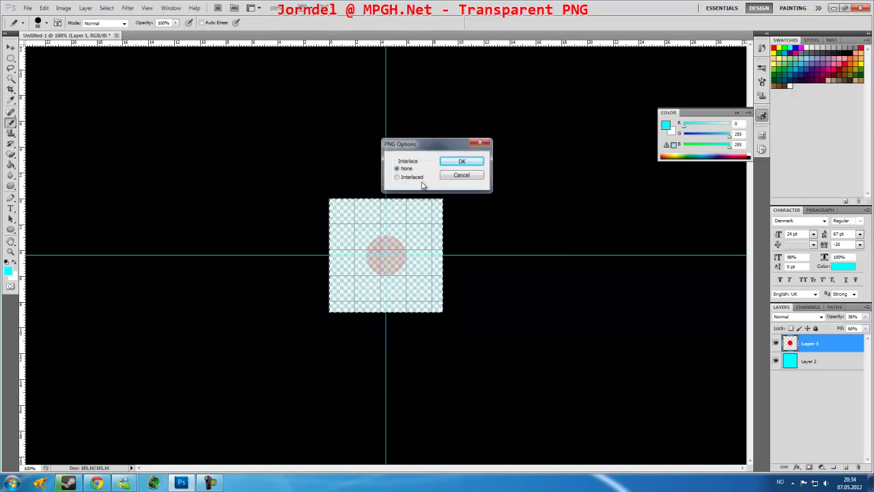
pyautogui.click(464, 156)
# Load the updated Untitled-1.png into DotHair and start the crosshair overlay
pyautogui.click(153, 482)
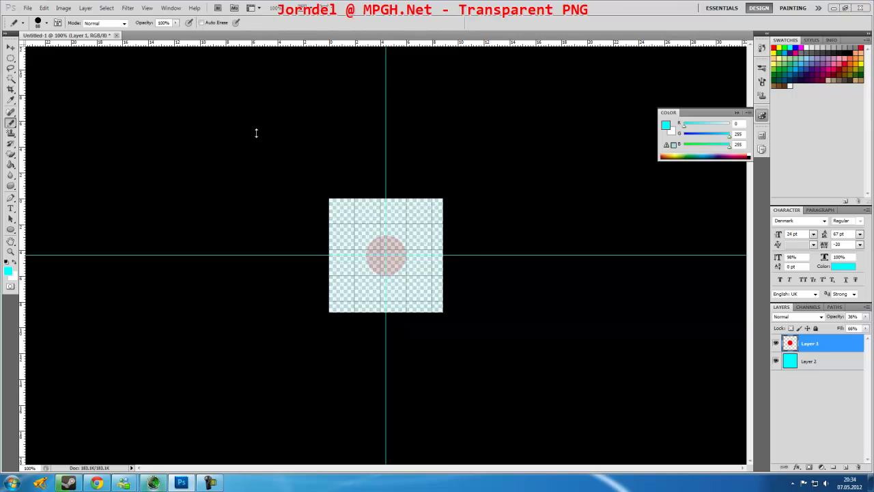
pyautogui.press('Return')
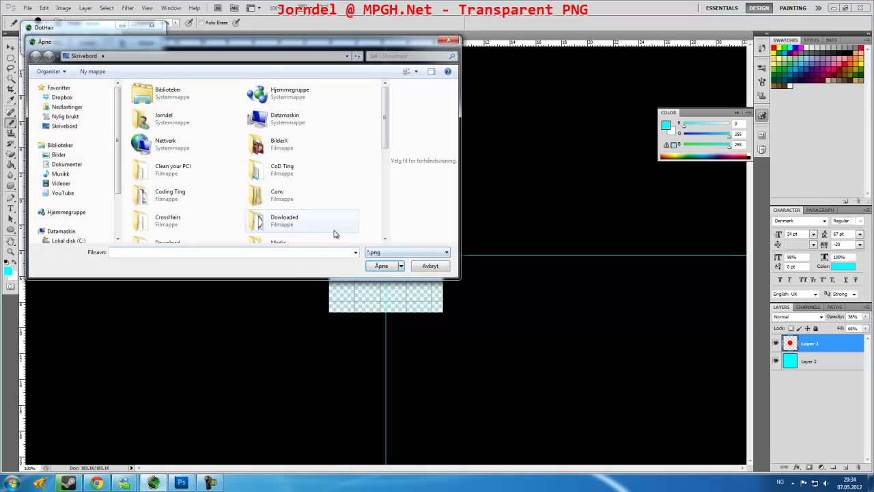
pyautogui.click(243, 235)
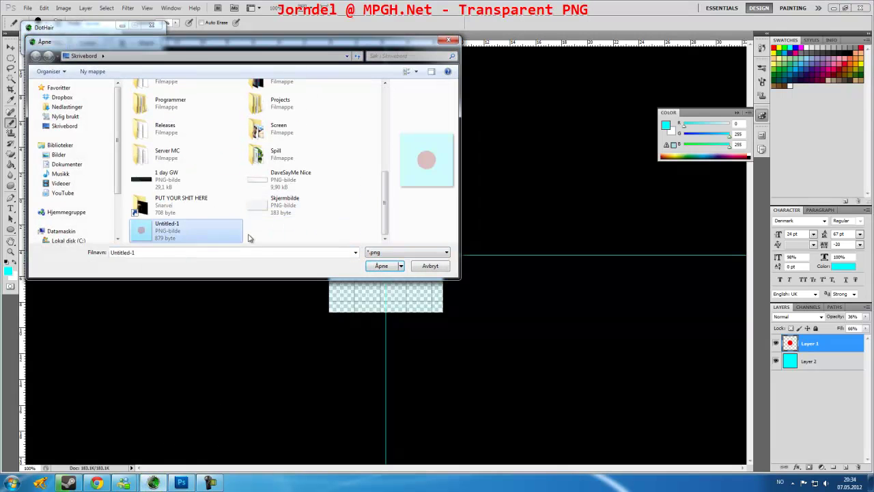
pyautogui.click(379, 265)
pyautogui.click(140, 43)
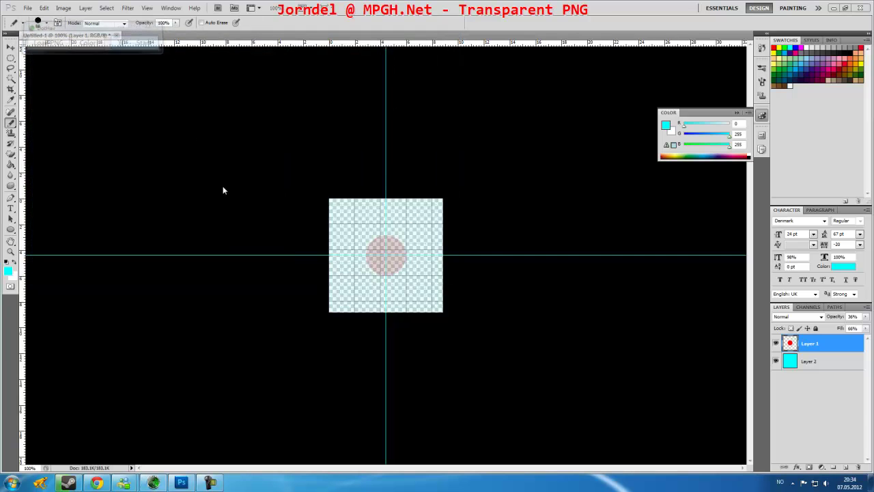
# Minimize and restore Photoshop, then un-maximize and reposition its window to view the overlay
pyautogui.click(831, 9)
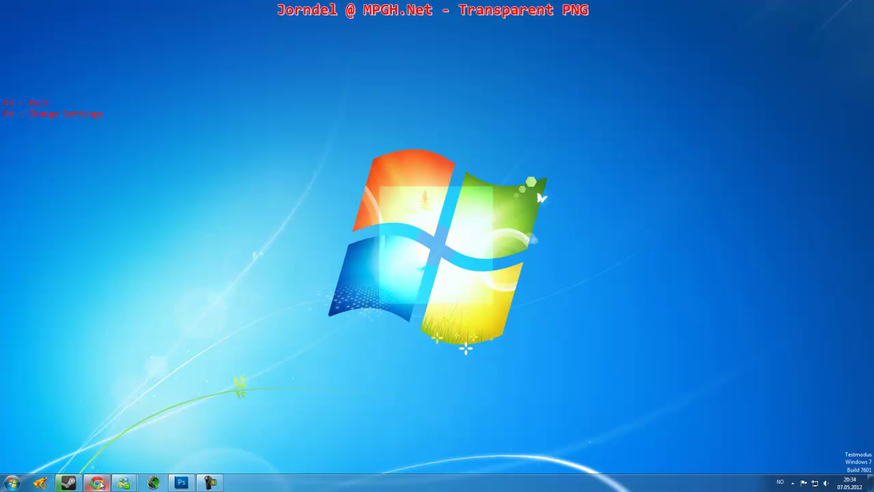
pyautogui.click(182, 483)
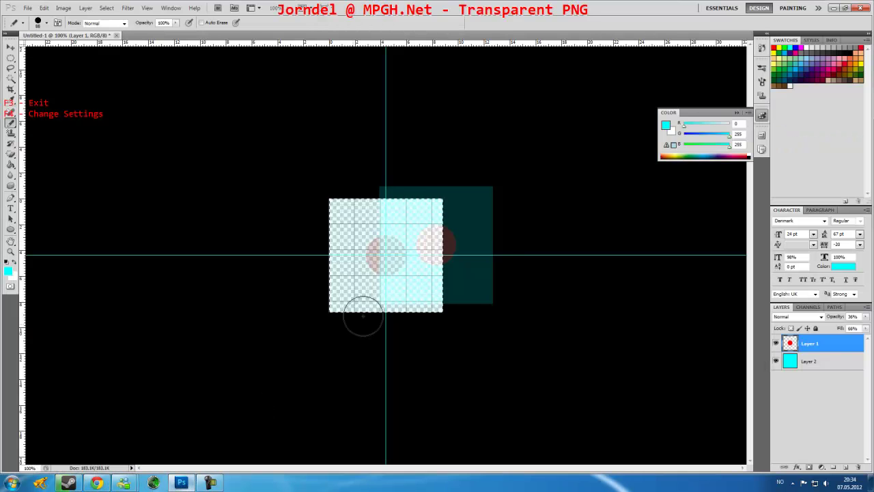
pyautogui.doubleClick(419, 8)
pyautogui.moveTo(419, 43); pyautogui.dragTo(357, 34)
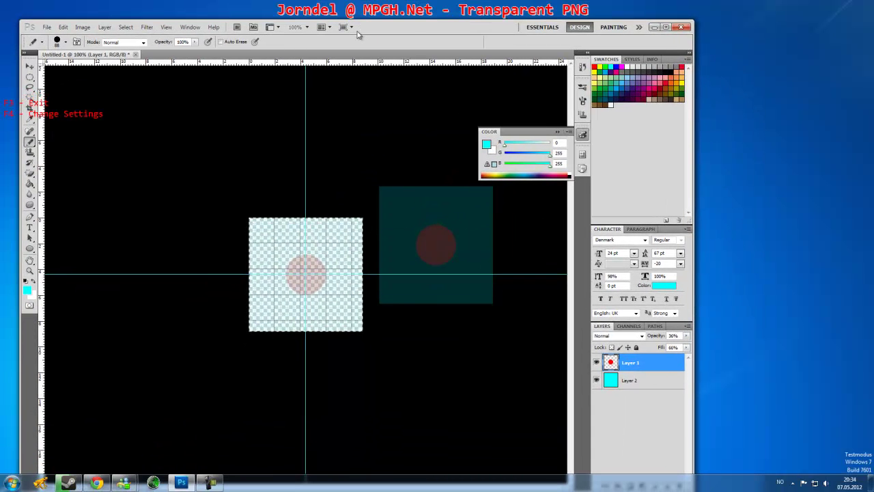